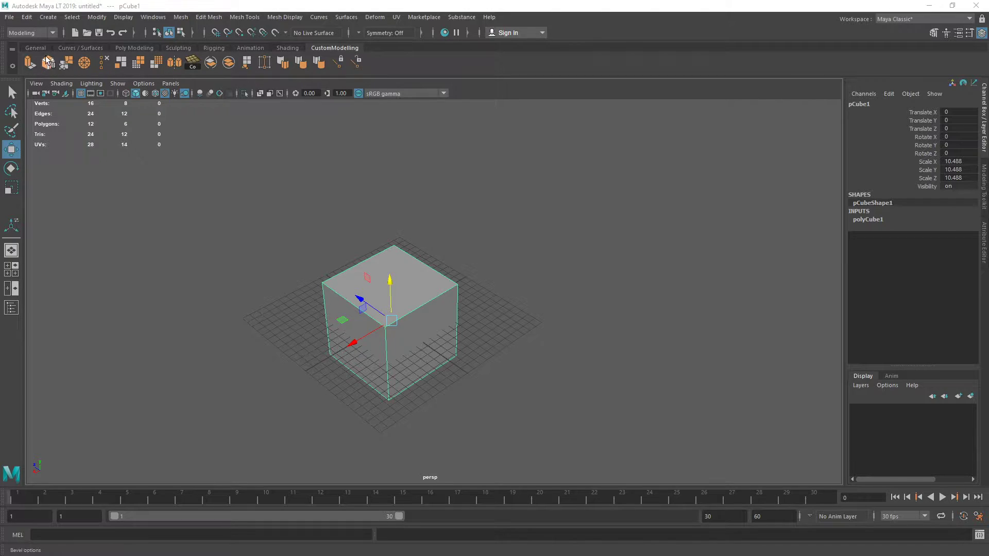
Browse the Curves/Surfaces and Poly Modeling shelves, return to CustomModelling, and look over the Mesh menu.
{"action": "left_click", "coordinate": [66, 47]}
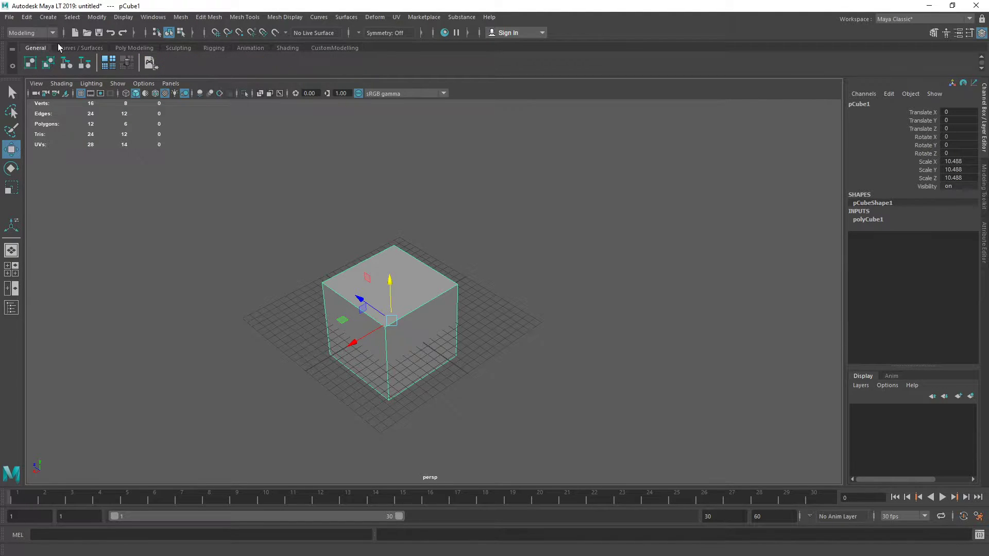
{"action": "left_click", "coordinate": [128, 48]}
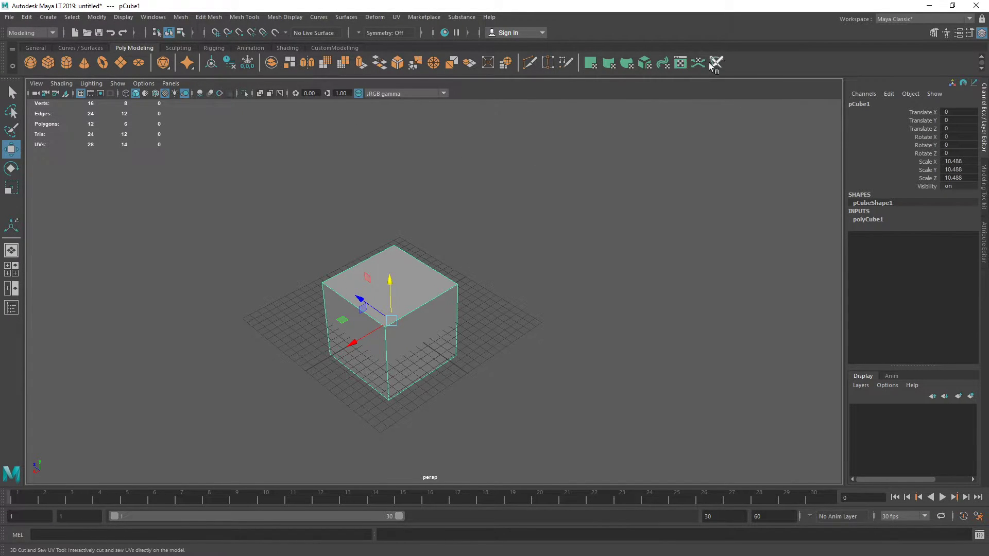
{"action": "left_click", "coordinate": [332, 48]}
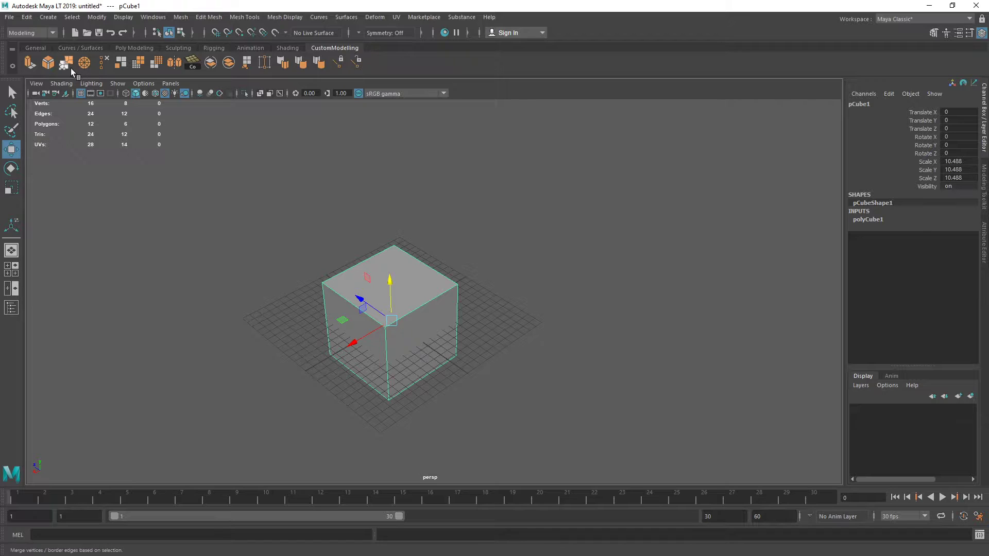
{"action": "left_click", "coordinate": [180, 17]}
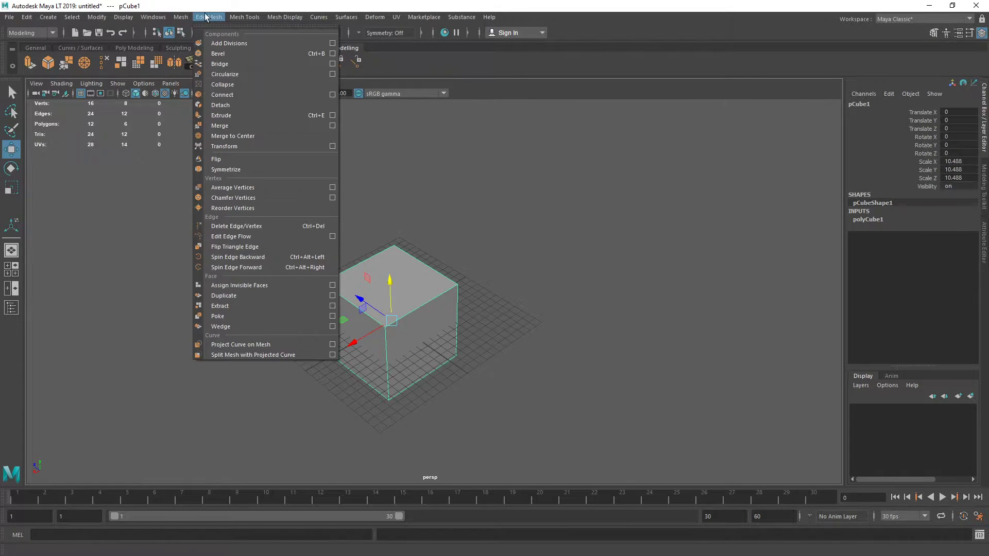
Deselect the cube, then bring up and dismiss the primitives marking menu without creating anything.
{"action": "mouse_move", "coordinate": [285, 17]}
{"action": "left_click", "coordinate": [450, 212]}
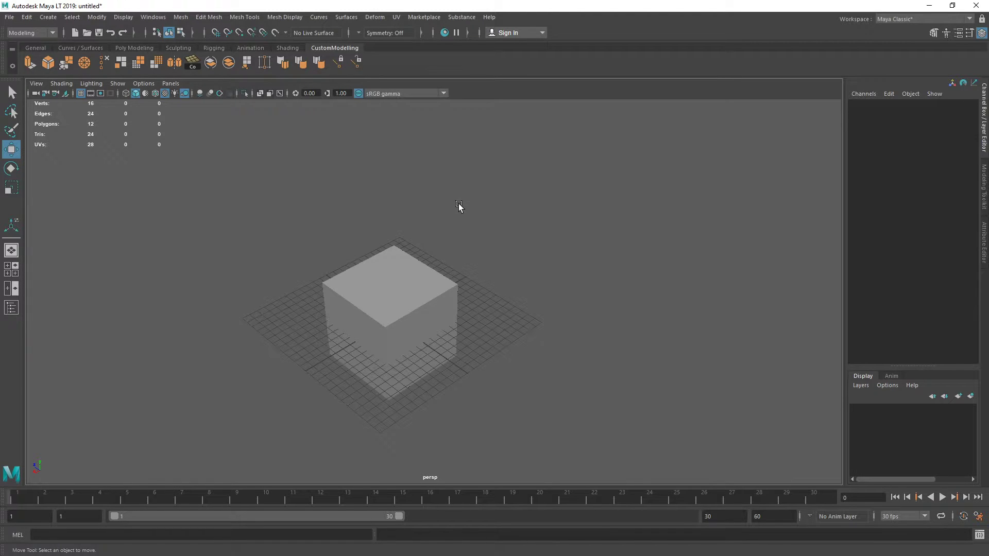
{"action": "right_click", "coordinate": [425, 245], "text": "shift"}
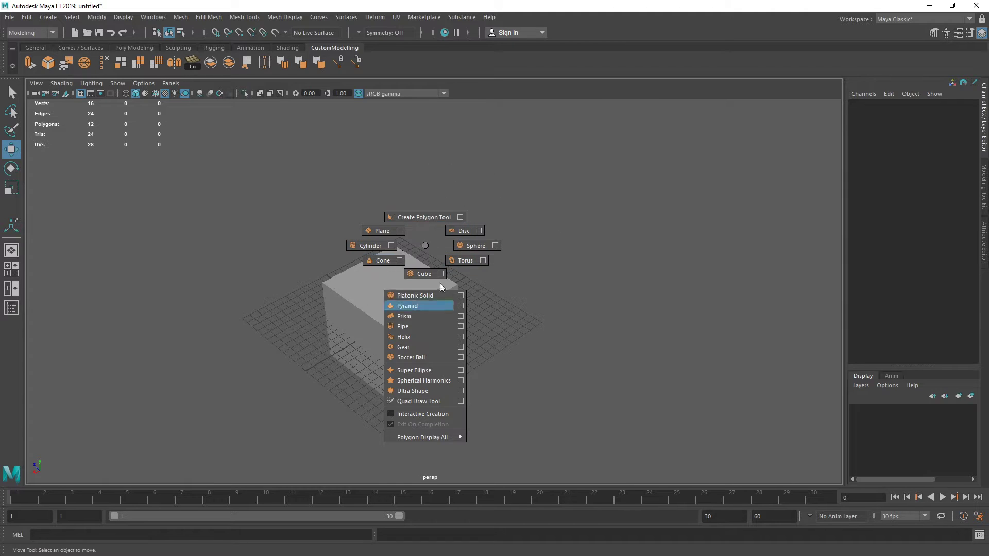
{"action": "left_click", "coordinate": [425, 244]}
{"action": "mouse_move", "coordinate": [425, 243]}
{"action": "right_mouse_down", "text": "alt"}
{"action": "mouse_move", "coordinate": [446, 256]}
{"action": "mouse_move", "coordinate": [411, 243]}
{"action": "right_mouse_up", "text": "alt"}
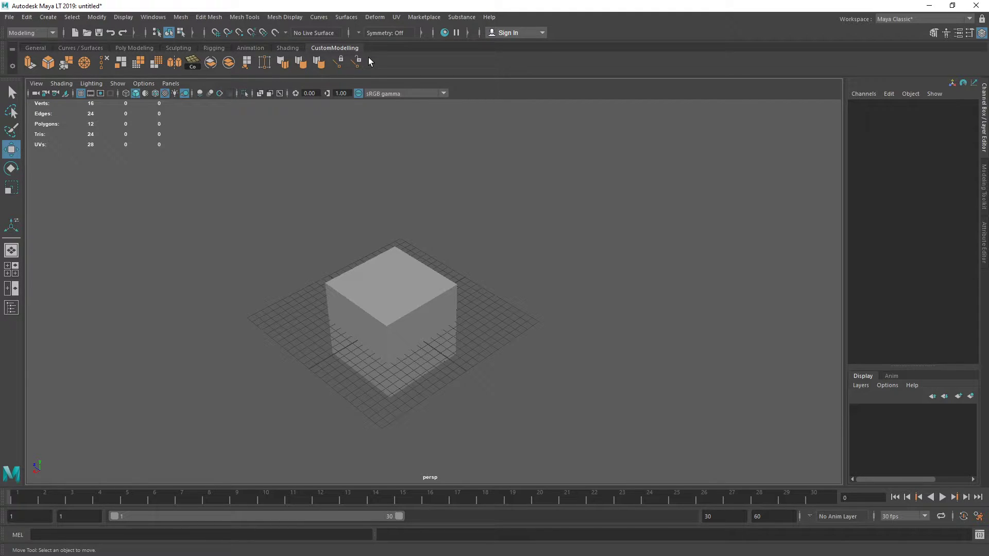
Open the Shelf Editor from Windows > Settings/Preferences and select the CustomModelling shelf.
{"action": "left_click", "coordinate": [152, 18]}
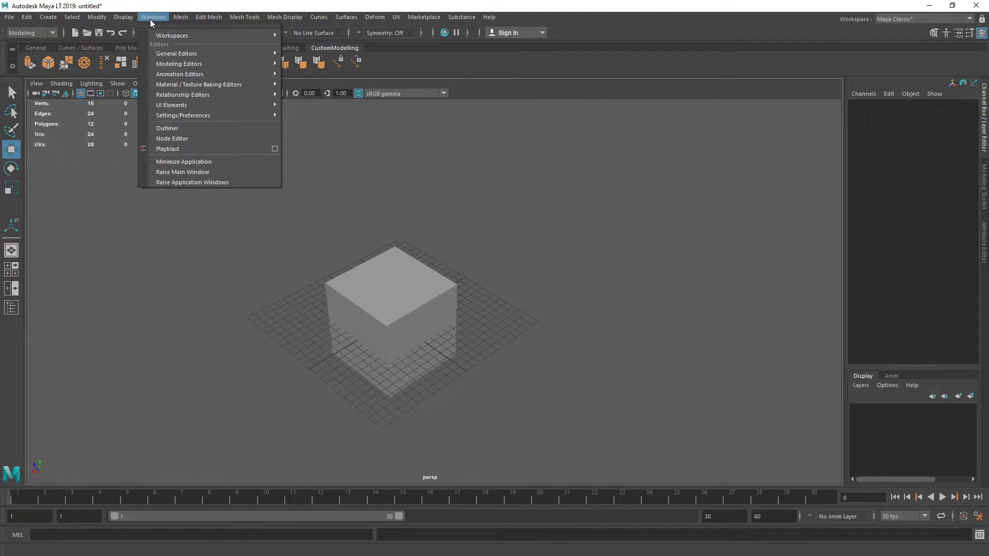
{"action": "mouse_move", "coordinate": [214, 115]}
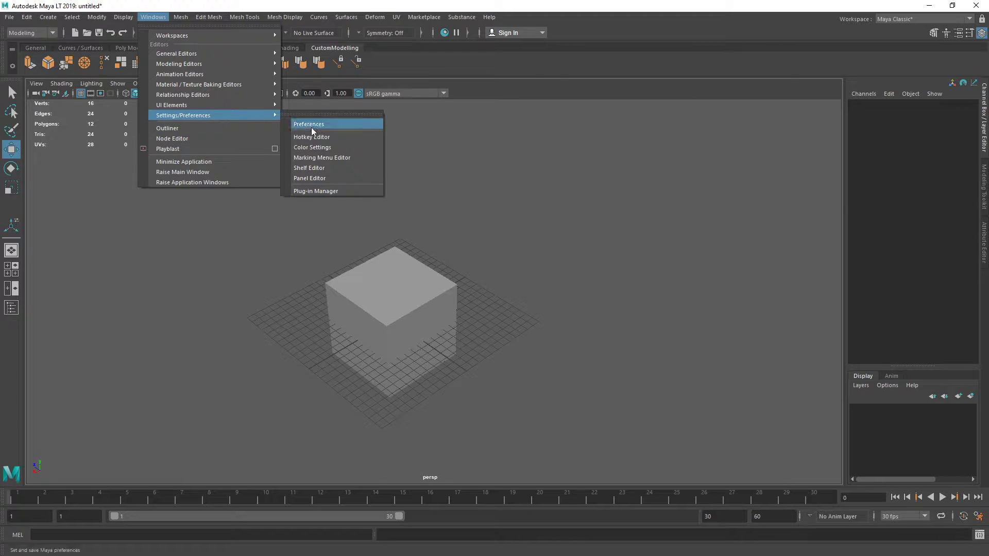
{"action": "left_click", "coordinate": [345, 168]}
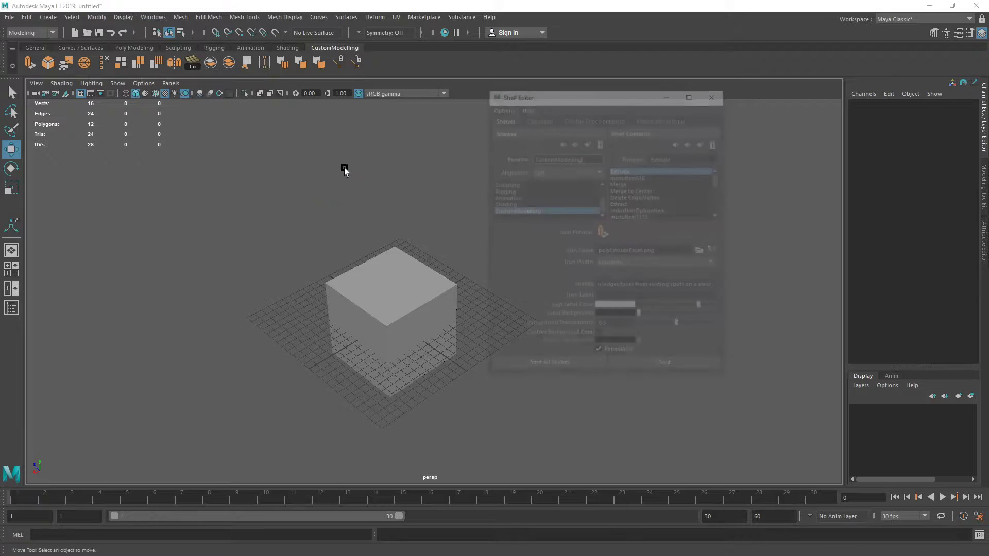
{"action": "scroll", "coordinate": [566, 199], "scroll_direction": "up", "scroll_amount": 2}
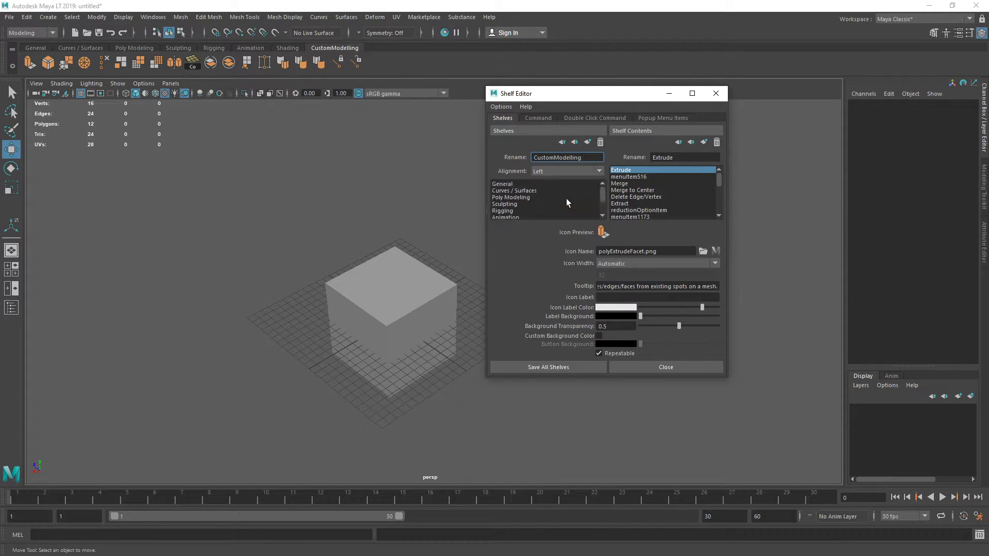
{"action": "scroll", "coordinate": [540, 193], "scroll_direction": "down", "scroll_amount": 2}
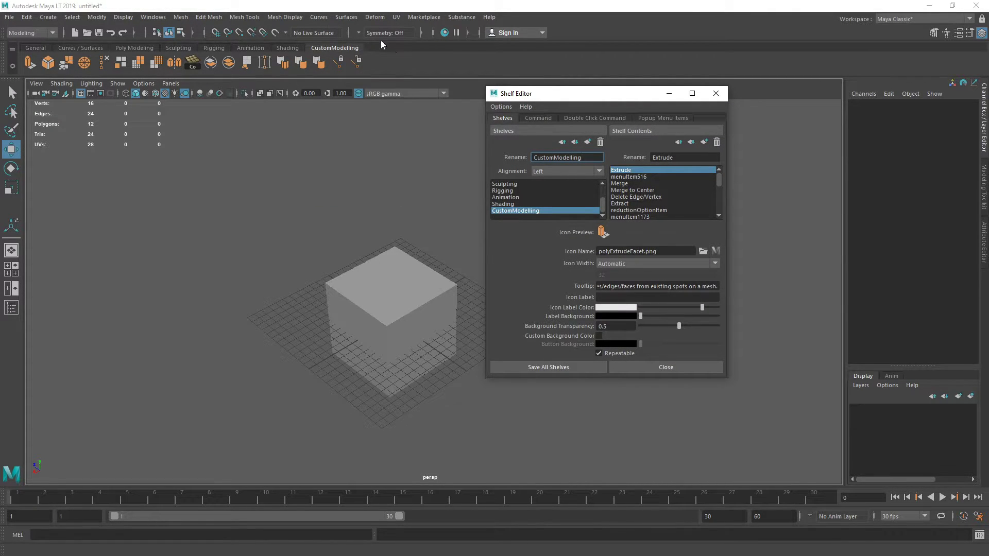
{"action": "left_click", "coordinate": [521, 210]}
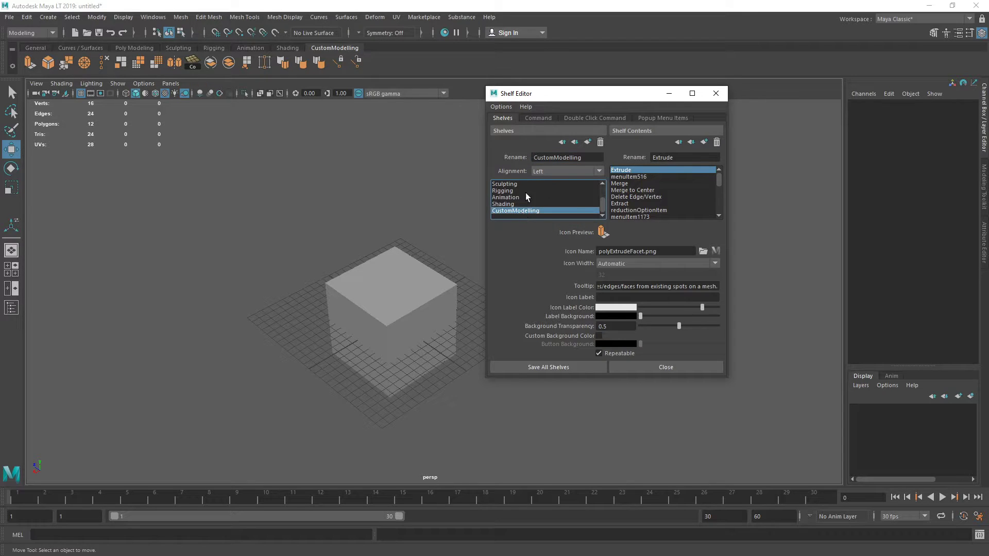
Add a new shelf named Tutorials and save all shelves.
{"action": "left_click", "coordinate": [589, 141]}
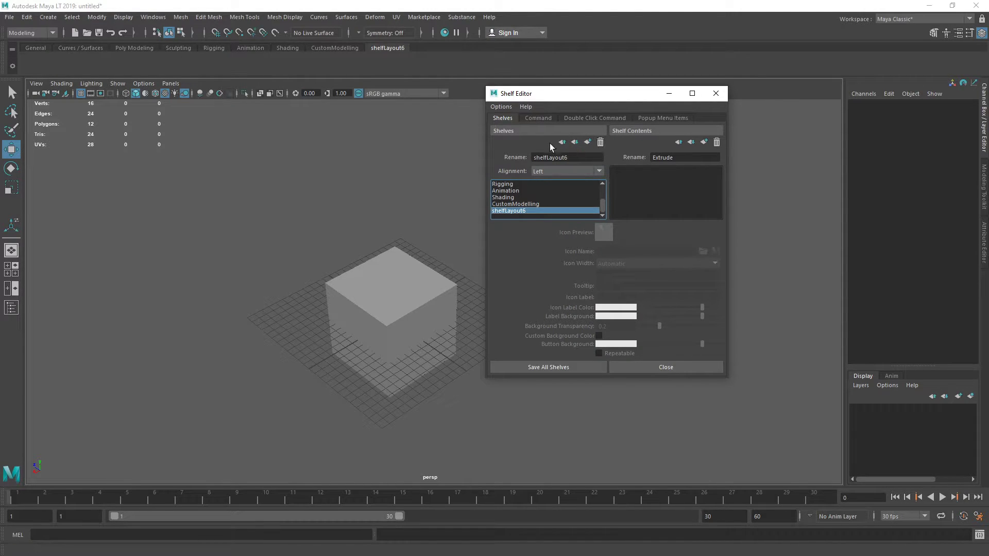
{"action": "double_click", "coordinate": [582, 158]}
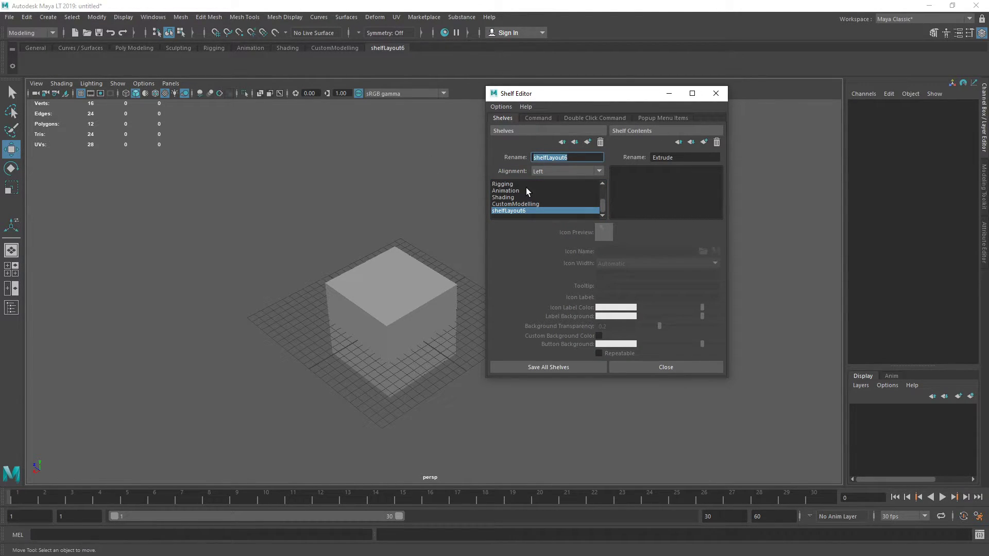
{"action": "type", "text": "Tutorials"}
{"action": "key", "text": "Return"}
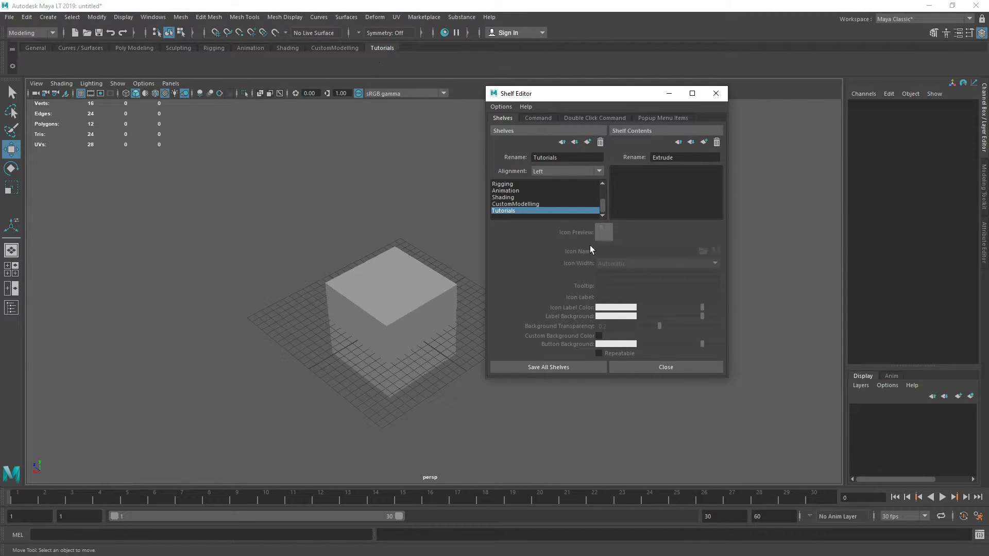
{"action": "left_click", "coordinate": [591, 369]}
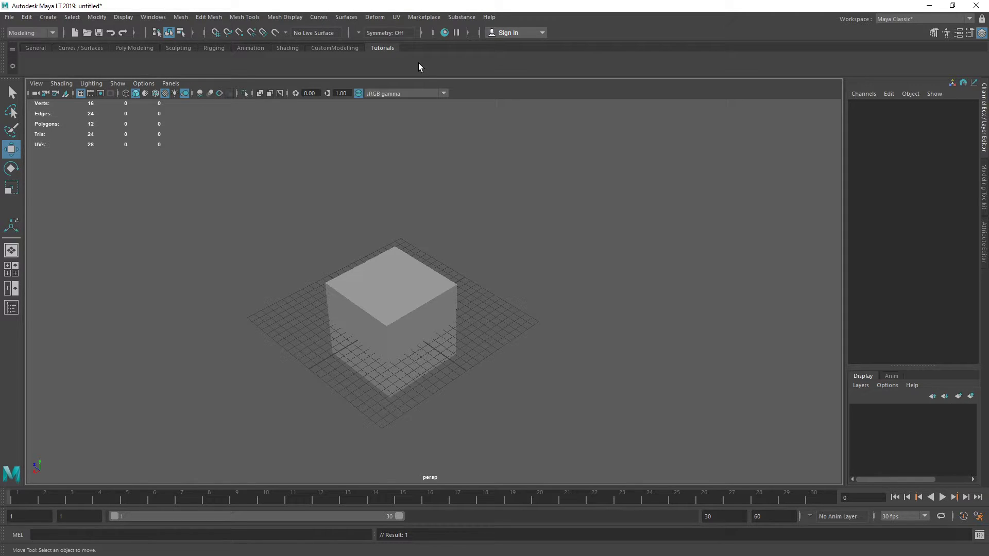
Look through the Mesh, Mesh Tools and Deform menus, ending on the Edit Mesh menu.
{"action": "left_click", "coordinate": [181, 17]}
{"action": "mouse_move", "coordinate": [202, 19]}
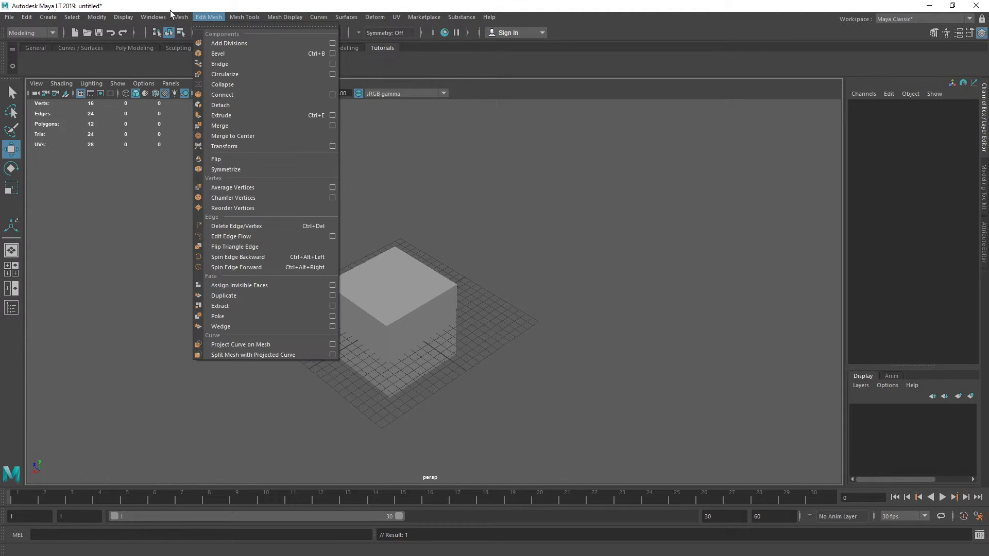
{"action": "mouse_move", "coordinate": [283, 21]}
{"action": "left_click", "coordinate": [250, 18]}
{"action": "left_click", "coordinate": [383, 18]}
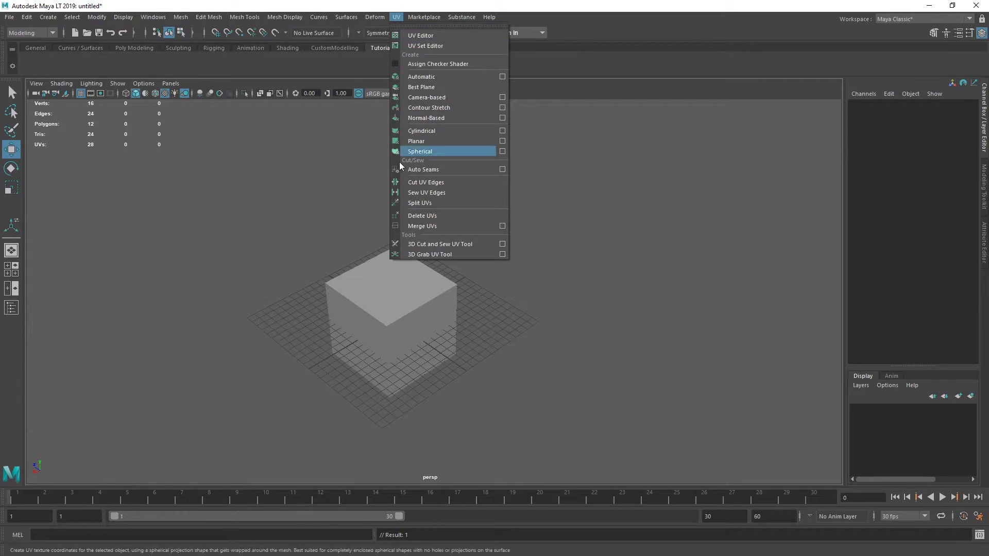
{"action": "mouse_move", "coordinate": [415, 17]}
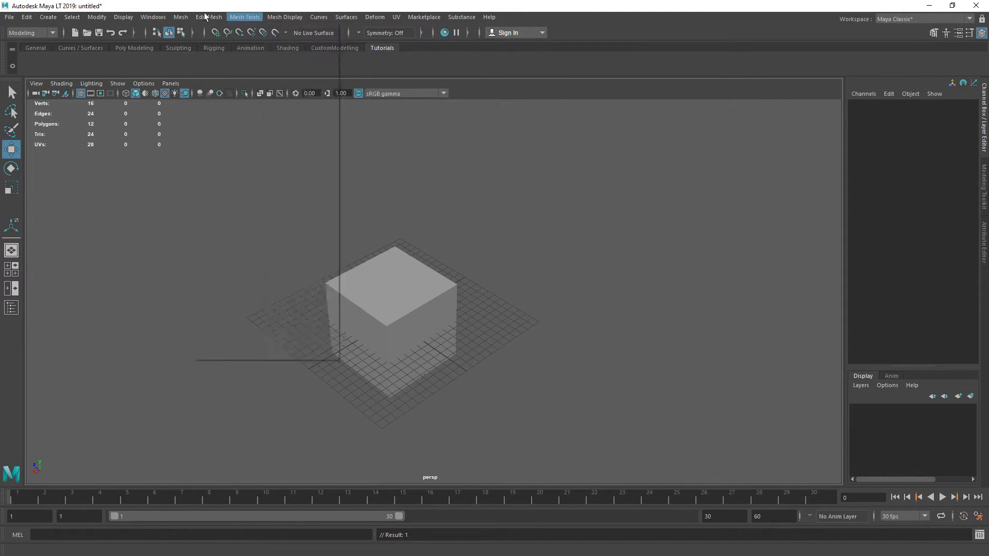
{"action": "mouse_move", "coordinate": [212, 18]}
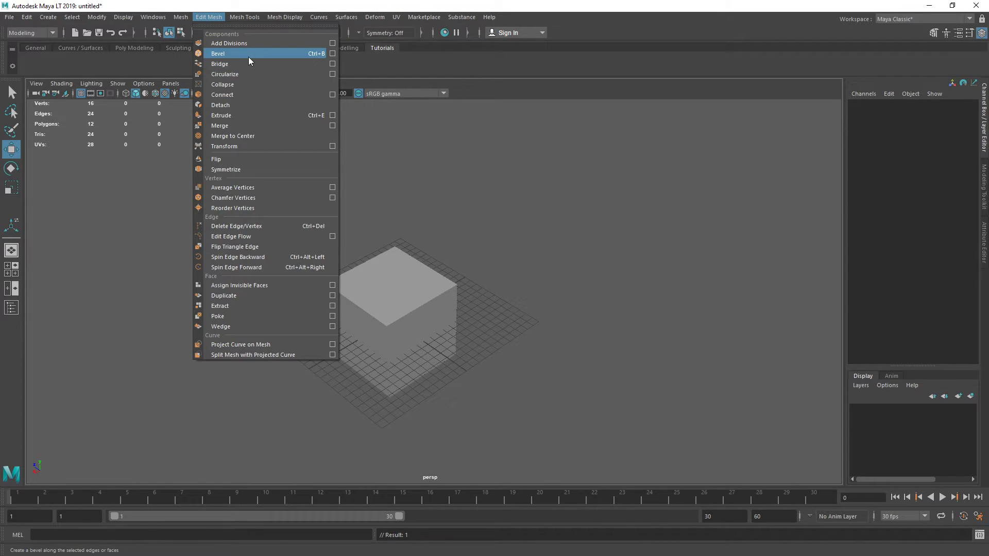
Add Extrude, Merge, Merge to Center, Extract and Duplicate to the Tutorials shelf.
{"action": "left_click", "coordinate": [237, 118], "text": "ctrl+shift"}
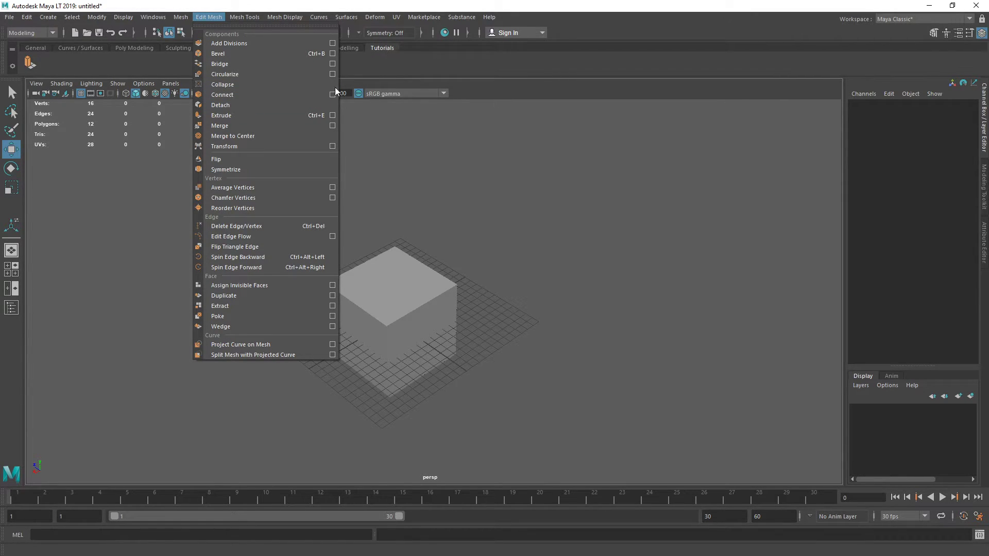
{"action": "left_click", "coordinate": [233, 129], "text": "ctrl+shift"}
{"action": "left_click", "coordinate": [227, 136], "text": "ctrl+shift"}
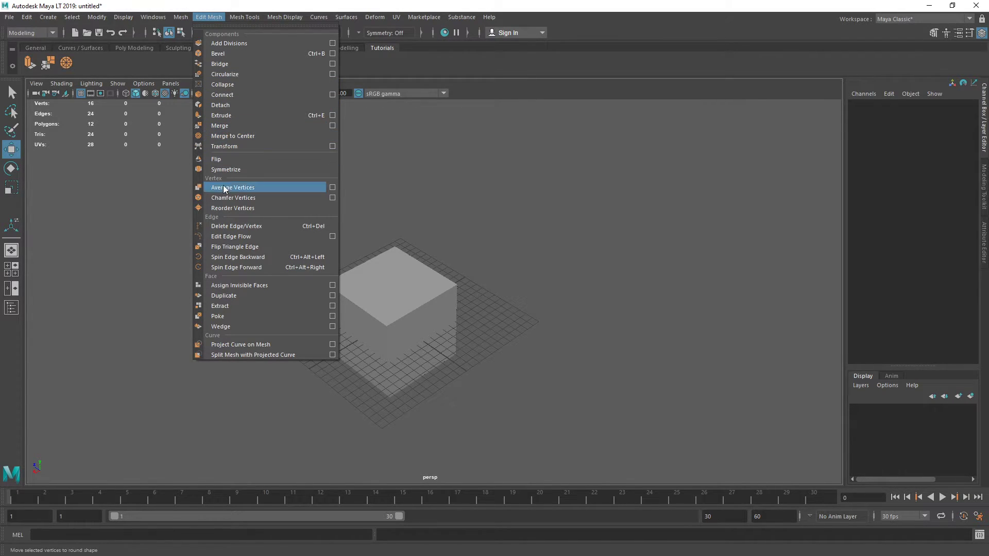
{"action": "left_click", "coordinate": [235, 306], "text": "ctrl+shift"}
{"action": "left_click", "coordinate": [240, 295], "text": "ctrl+shift"}
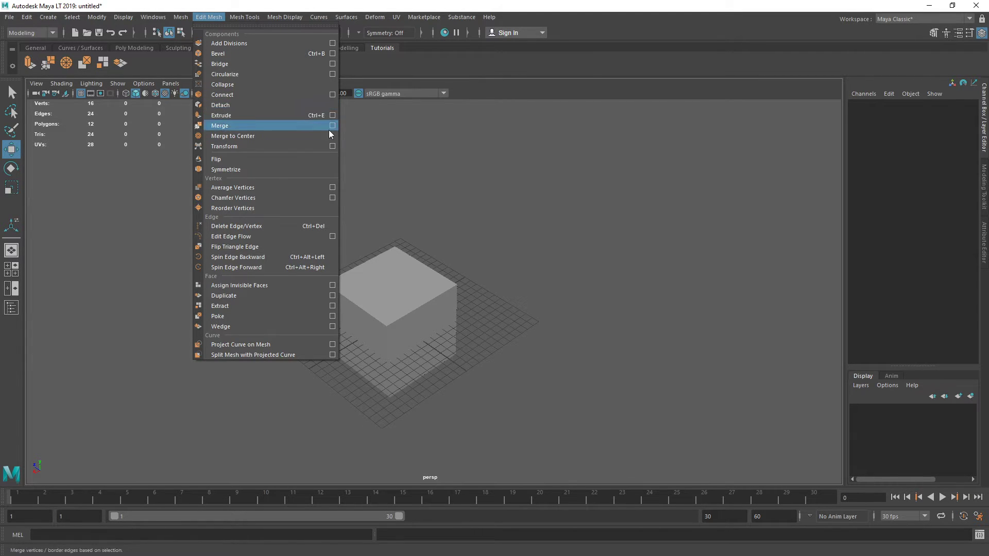
Add Bevel to the Tutorials shelf and bevel the cube's top edges with it.
{"action": "left_click", "coordinate": [301, 54], "text": "ctrl+shift"}
{"action": "left_click", "coordinate": [169, 60]}
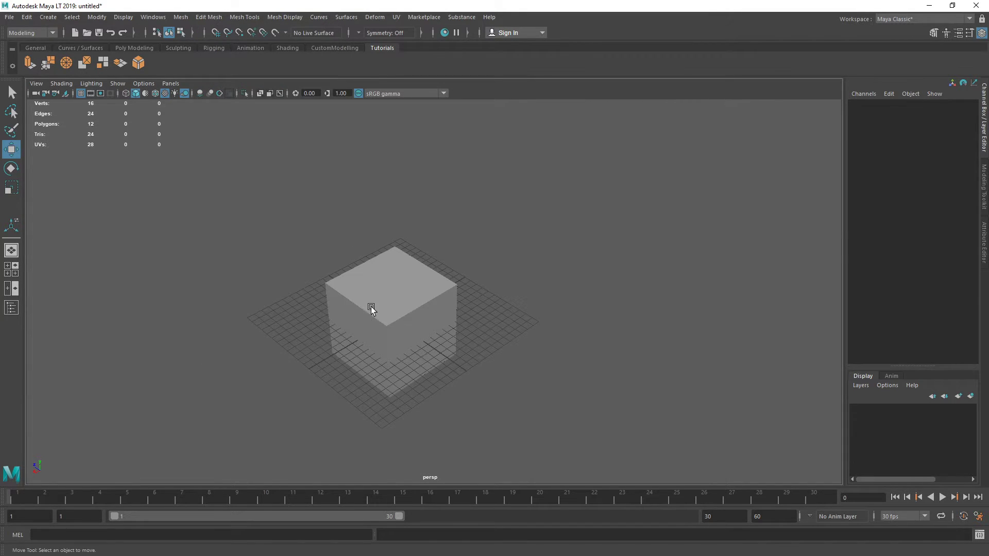
{"action": "right_click_drag", "start_coordinate": [371, 309], "coordinate": [347, 243]}
{"action": "left_click_drag", "start_coordinate": [347, 243], "coordinate": [473, 359], "text": "alt"}
{"action": "left_click_drag", "start_coordinate": [243, 199], "coordinate": [391, 289]}
{"action": "left_click", "coordinate": [138, 63]}
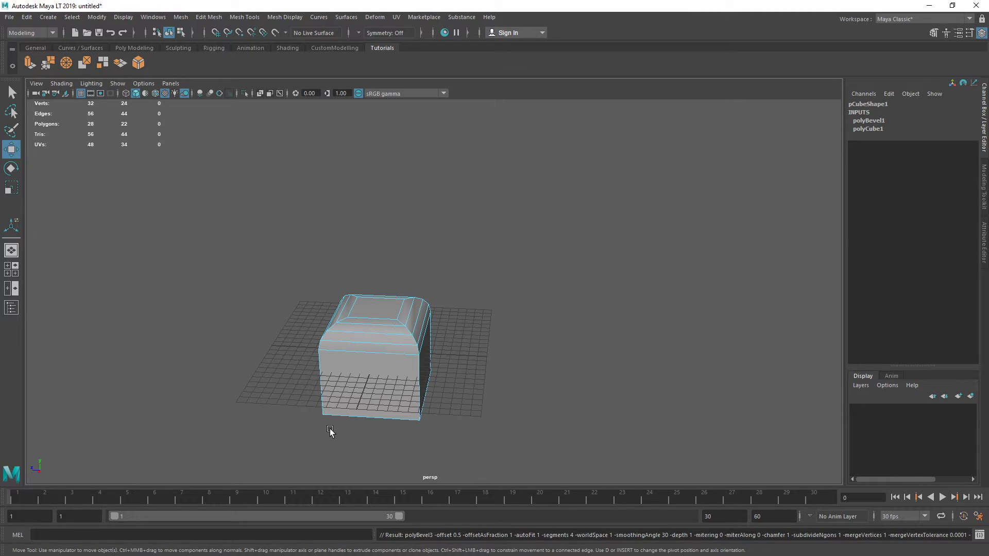
Inspect the bevel, undo it, and delete the extra Bevel icon from the shelf.
{"action": "left_click_drag", "start_coordinate": [330, 431], "coordinate": [377, 419], "text": "alt"}
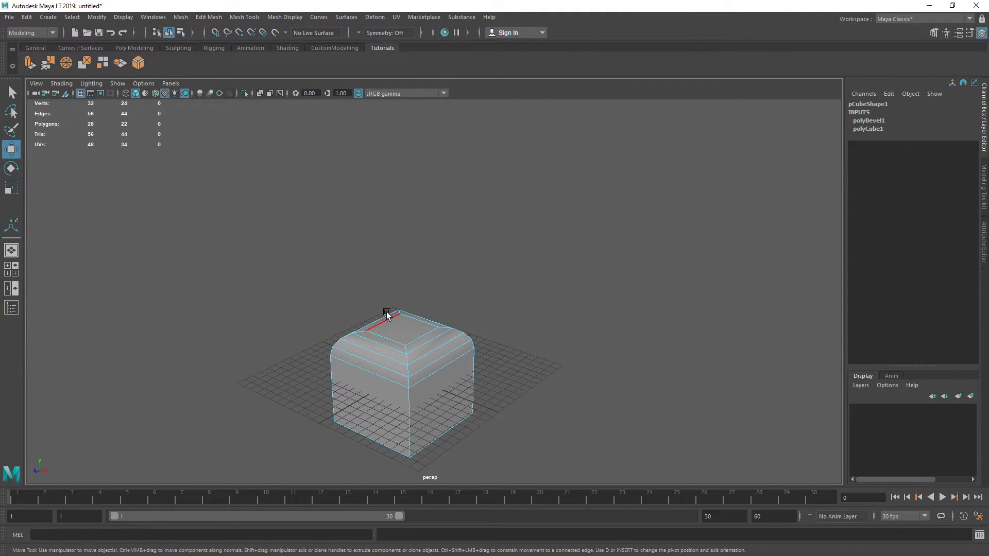
{"action": "left_click_drag", "start_coordinate": [387, 315], "coordinate": [371, 304], "text": "alt"}
{"action": "left_click", "coordinate": [466, 333]}
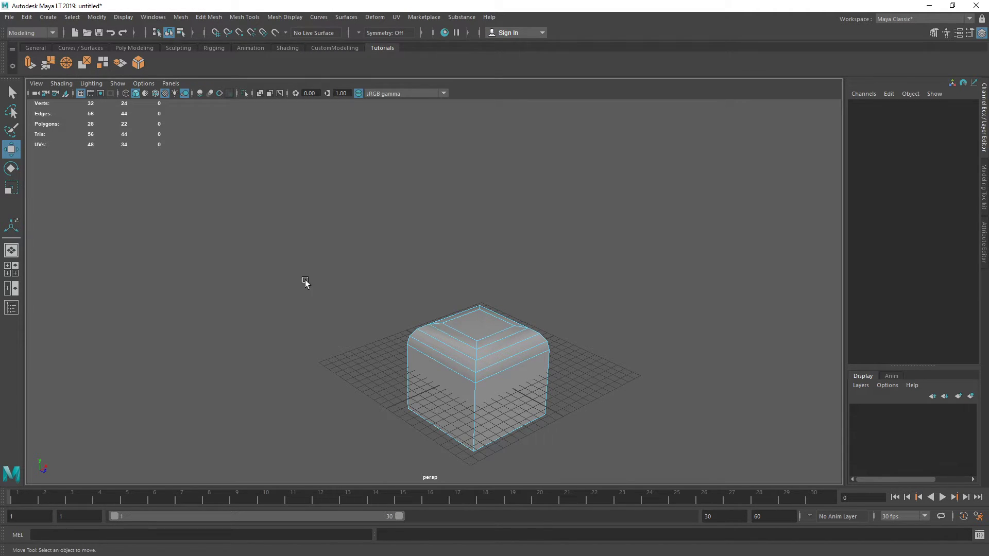
{"action": "left_click", "coordinate": [451, 311]}
{"action": "key", "text": "ctrl+z"}
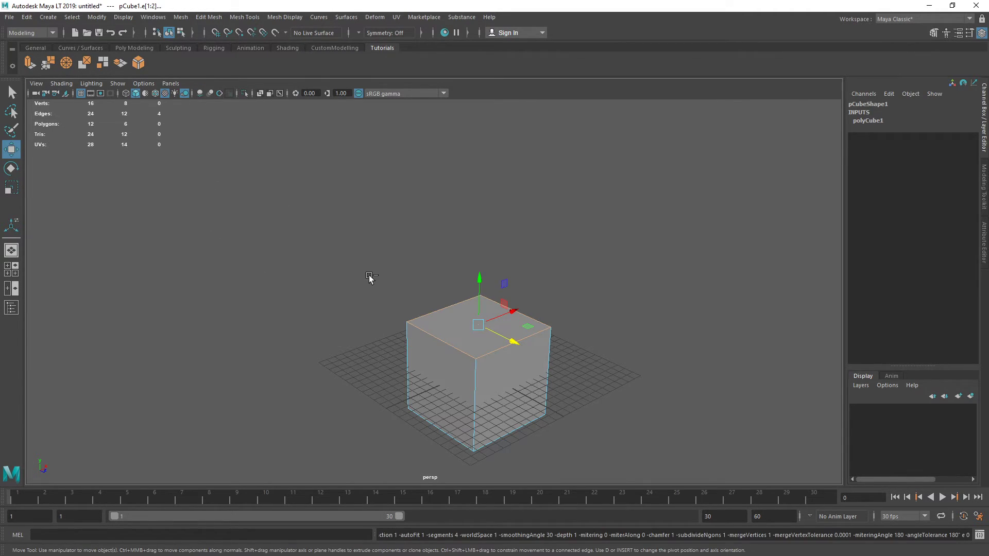
{"action": "right_click", "coordinate": [143, 57]}
{"action": "left_click", "coordinate": [204, 92]}
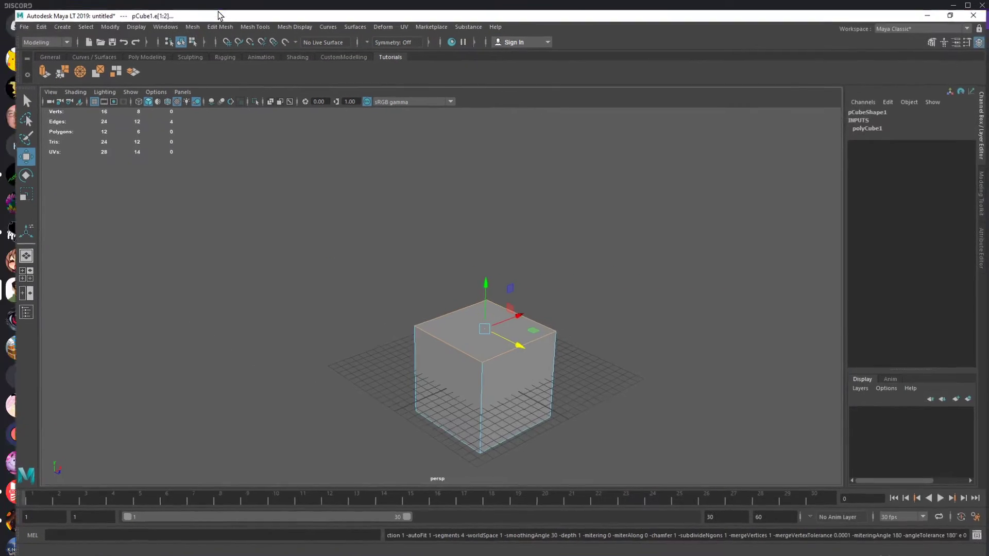
{"action": "left_click", "coordinate": [216, 29]}
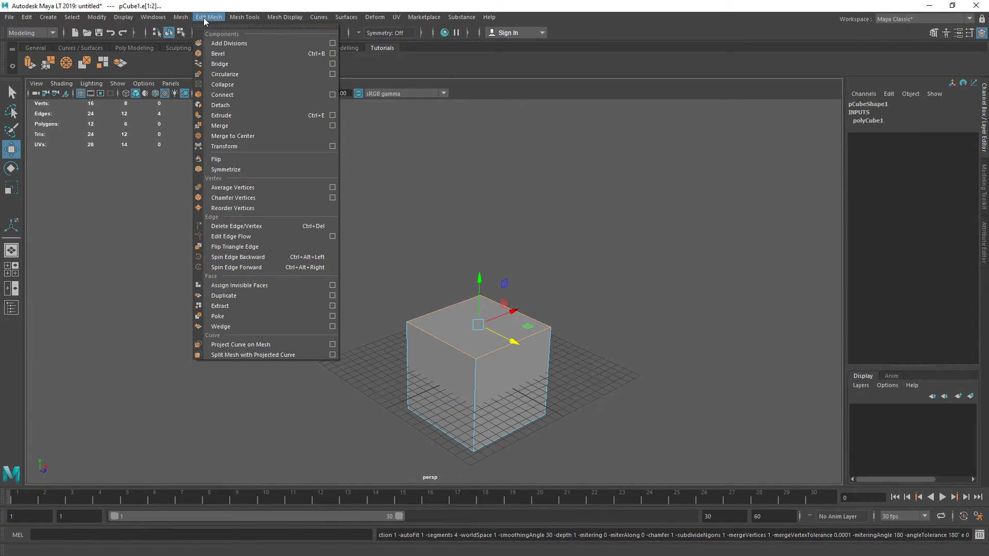
Add the Bevel option box to the Tutorials shelf and apply a test bevel to the edges.
{"action": "left_click", "coordinate": [332, 54], "text": "ctrl+shift"}
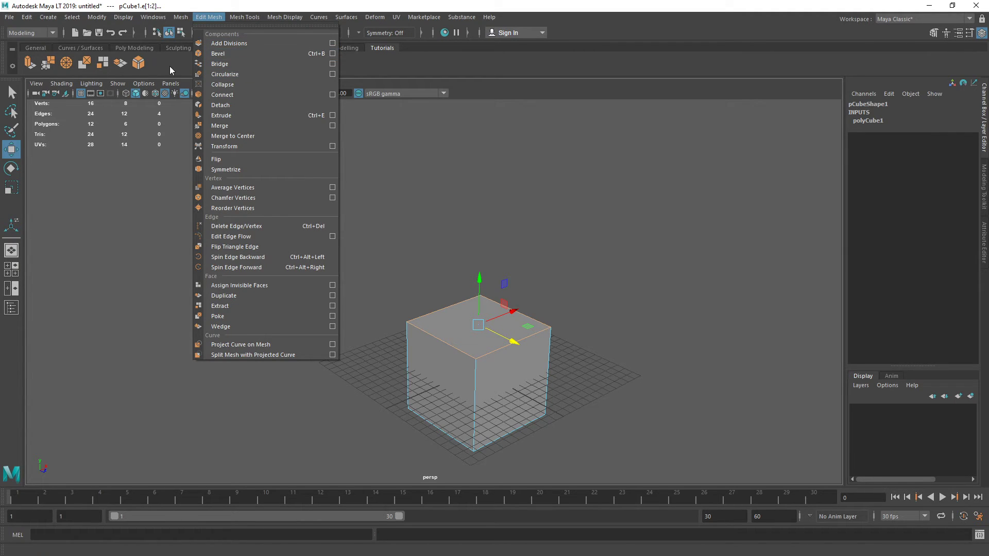
{"action": "left_click", "coordinate": [138, 62]}
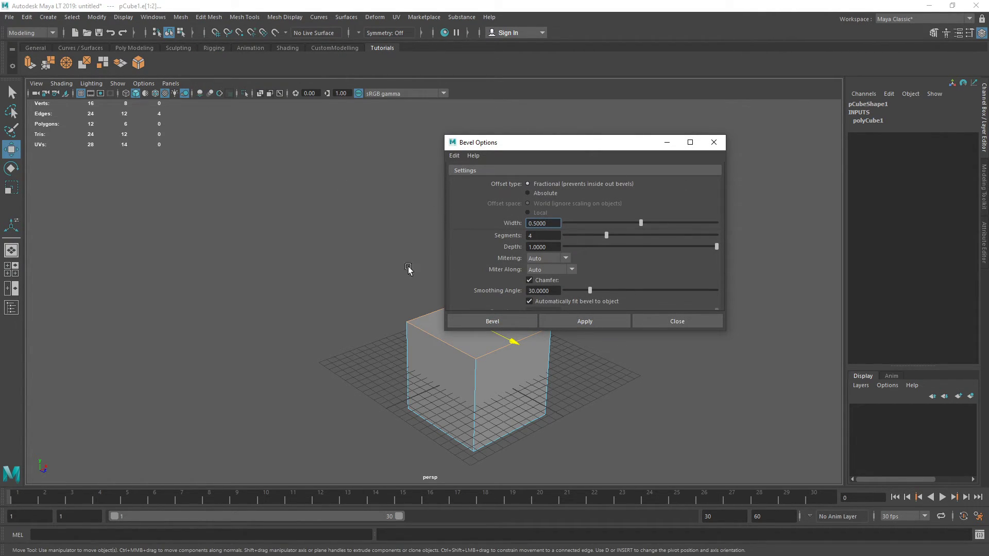
{"action": "left_click", "coordinate": [479, 322]}
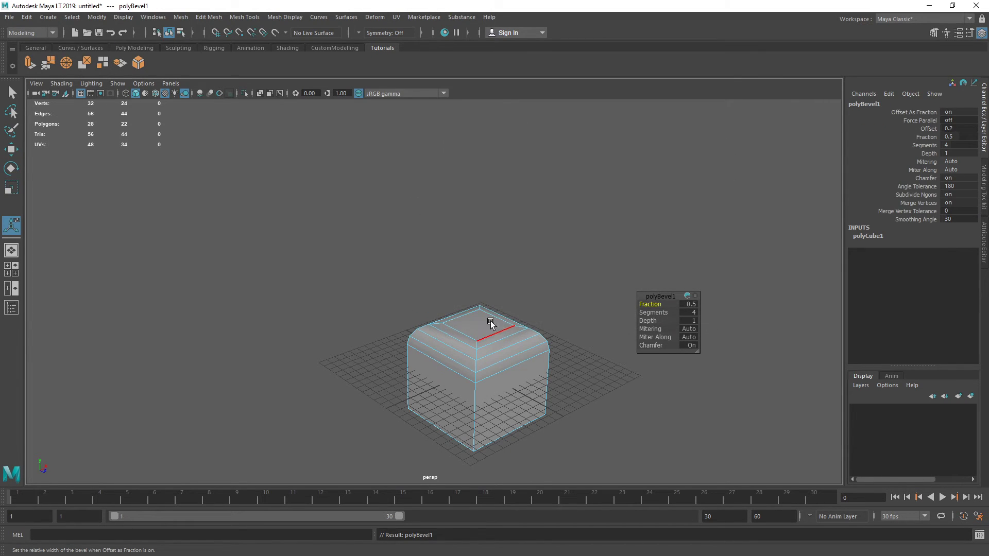
{"action": "left_click_drag", "start_coordinate": [490, 320], "coordinate": [412, 309], "text": "alt"}
Try a narrower Fraction and a repeated bevel, undoing both back to the plain cube.
{"action": "left_click_drag", "start_coordinate": [664, 305], "coordinate": [655, 310]}
{"action": "key", "text": "ctrl+z"}
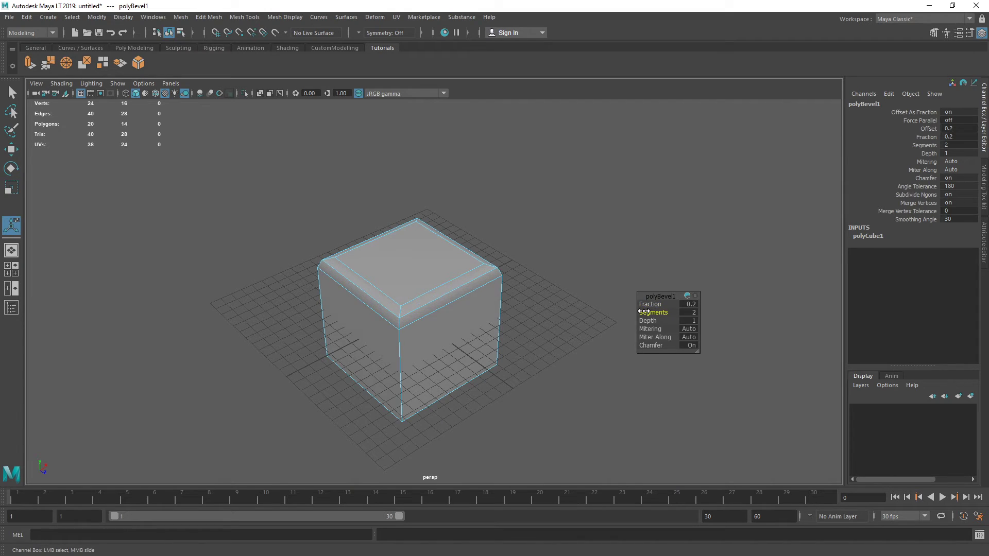
{"action": "key", "text": "q"}
{"action": "key", "text": "ctrl+z"}
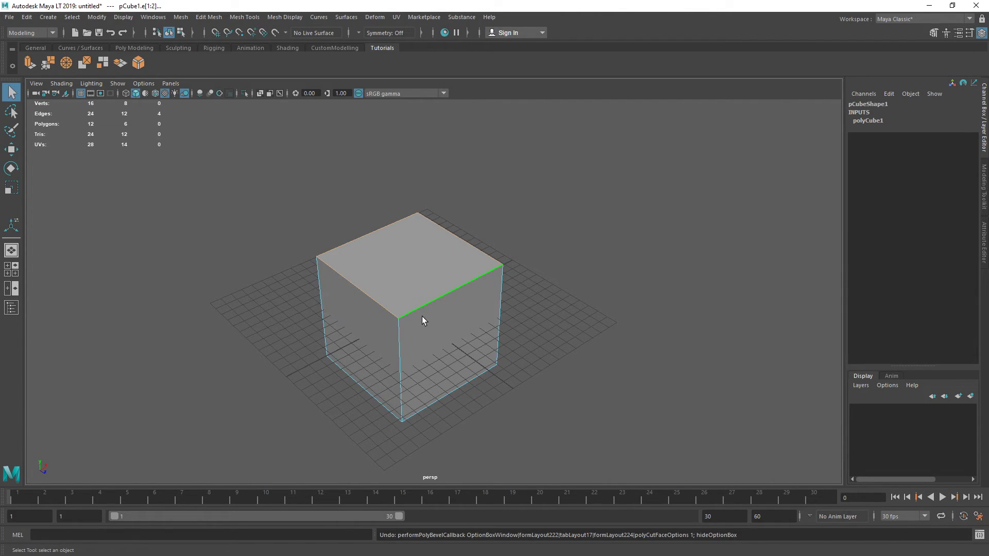
{"action": "key", "text": "g"}
{"action": "key", "text": "ctrl+z"}
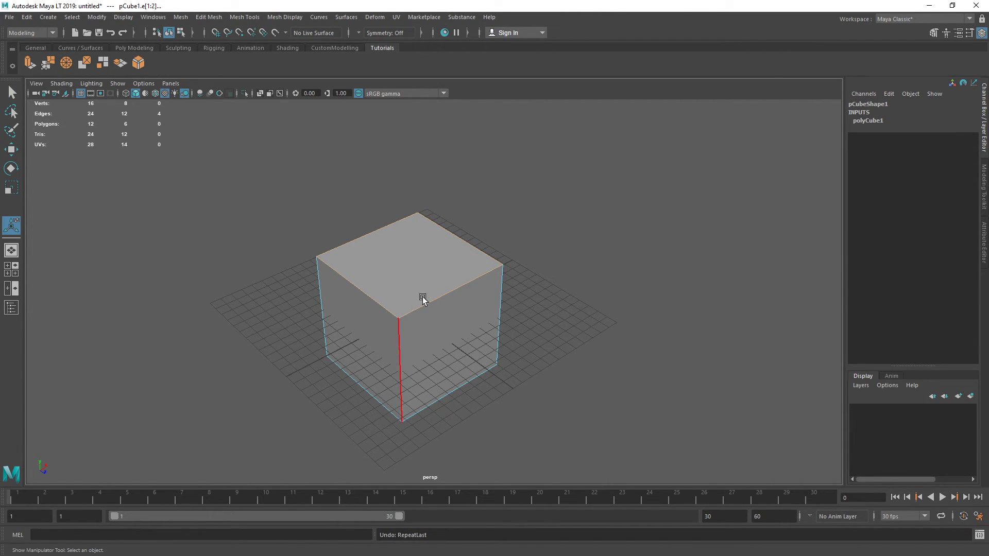
{"action": "key", "text": "q"}
Bevel the top edges with Width 0.1 and 1 segment, then deselect.
{"action": "double_click", "coordinate": [138, 63]}
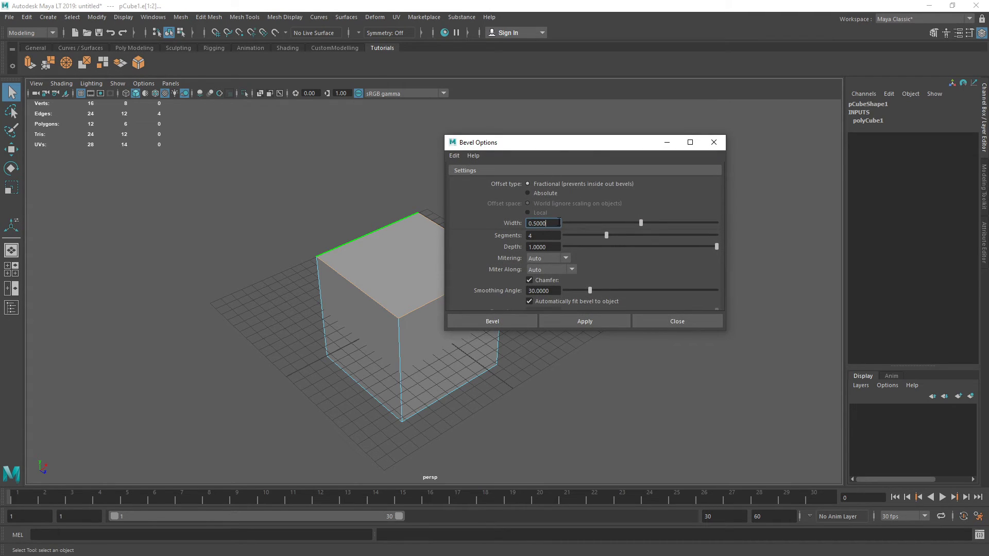
{"action": "double_click", "coordinate": [559, 222]}
{"action": "type", "text": "0.1"}
{"action": "key", "text": "Tab"}
{"action": "type", "text": "1"}
{"action": "key", "text": "Return"}
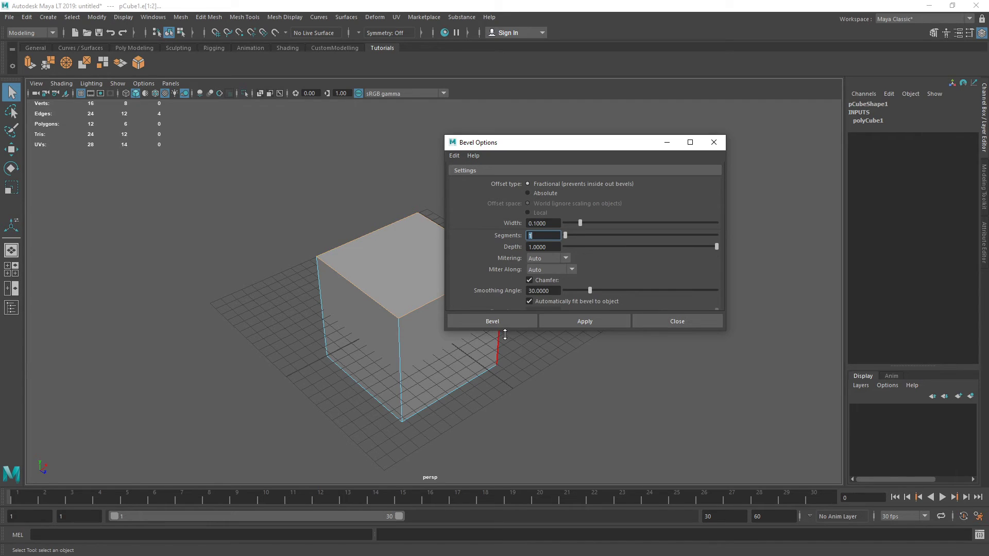
{"action": "left_click", "coordinate": [512, 321]}
{"action": "key", "text": "q"}
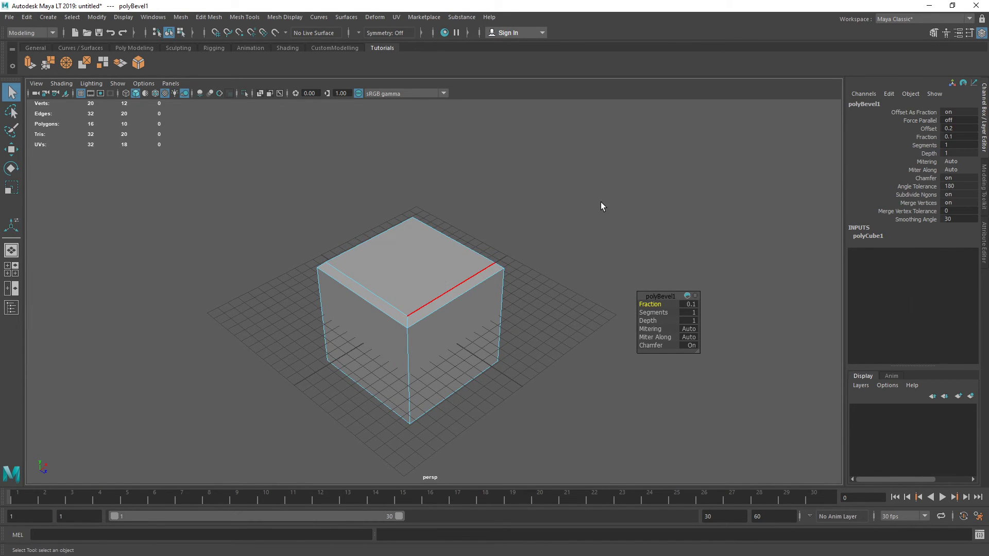
{"action": "left_click", "coordinate": [602, 207]}
{"action": "left_click_drag", "start_coordinate": [602, 206], "coordinate": [223, 328], "text": "alt"}
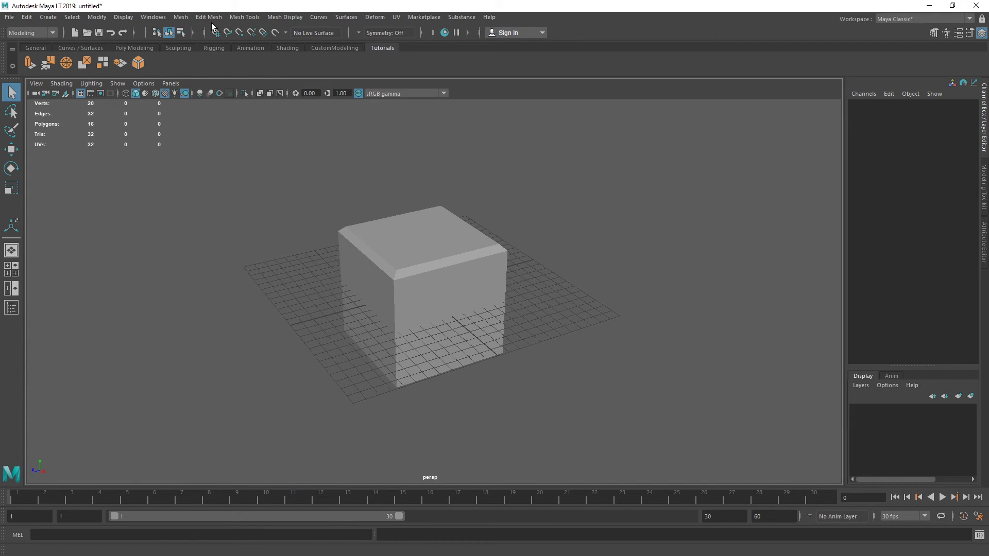
Switch to face selection and pick the cube's top face.
{"action": "left_click", "coordinate": [181, 17]}
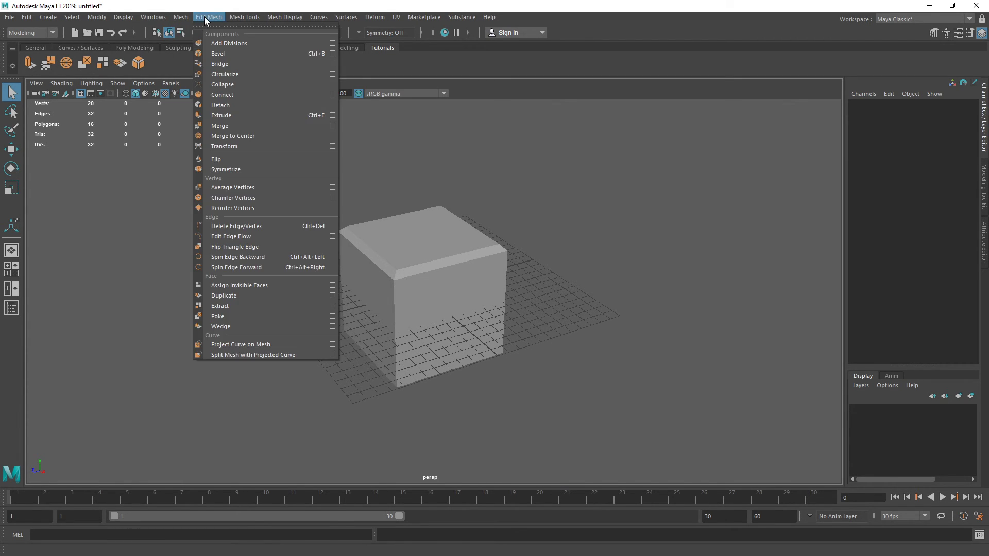
{"action": "key", "text": "F11"}
{"action": "left_click", "coordinate": [412, 265]}
{"action": "left_click", "coordinate": [387, 234]}
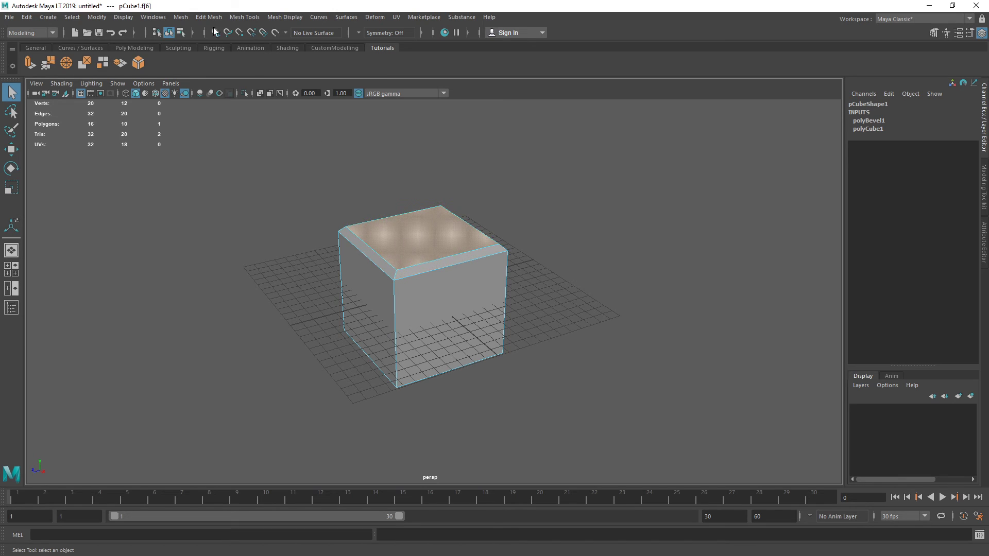
Extrude the top face and pull it upward into a taller block.
{"action": "left_click", "coordinate": [181, 17]}
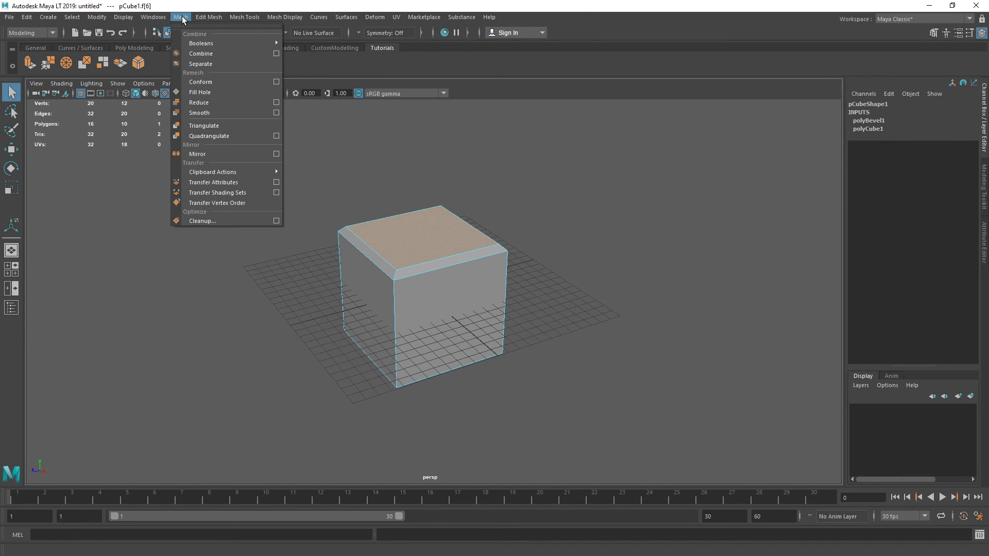
{"action": "mouse_move", "coordinate": [209, 17]}
{"action": "left_click", "coordinate": [232, 115]}
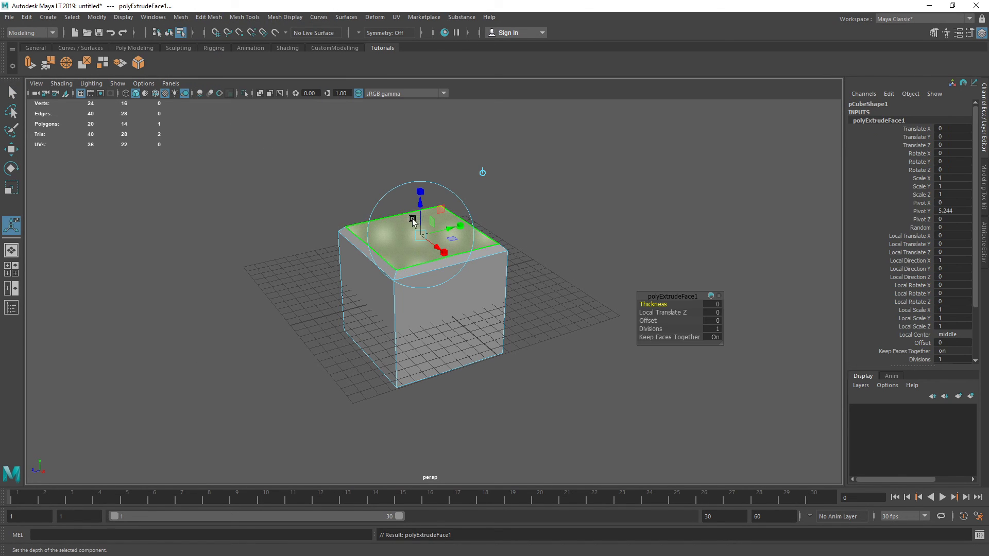
{"action": "left_click_drag", "start_coordinate": [442, 242], "coordinate": [442, 271]}
{"action": "key", "text": "q"}
{"action": "left_click", "coordinate": [505, 273]}
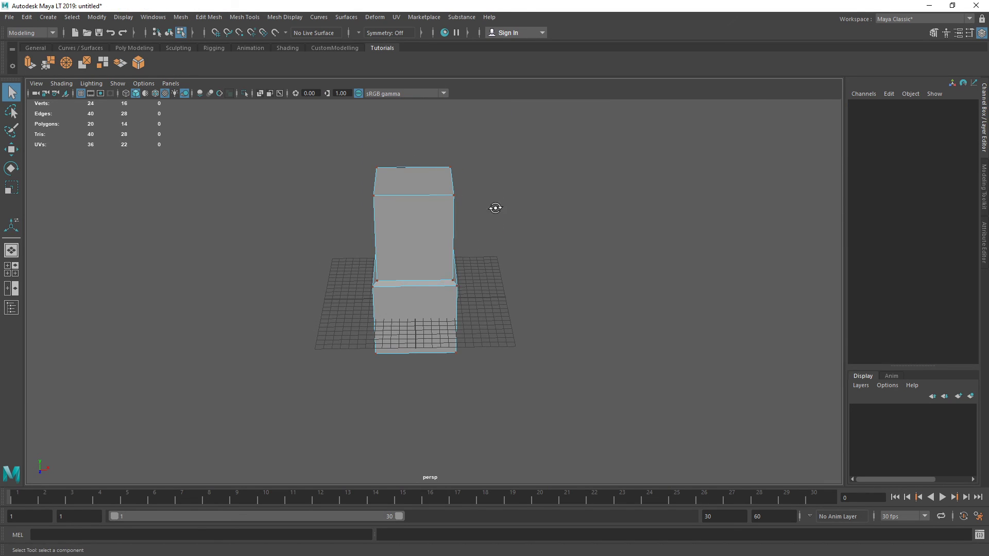
{"action": "left_click_drag", "start_coordinate": [495, 208], "coordinate": [437, 313], "text": "alt"}
{"action": "left_click", "coordinate": [449, 265]}
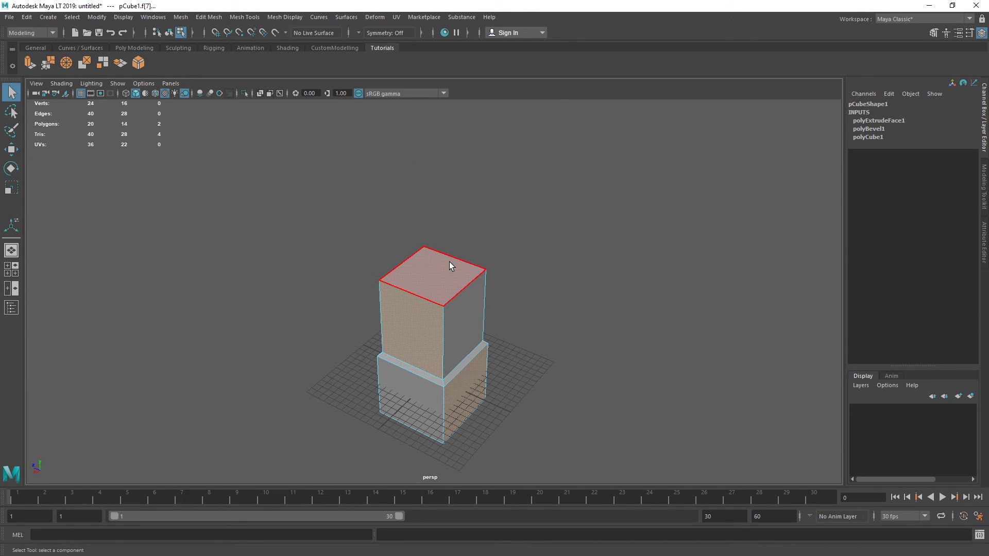